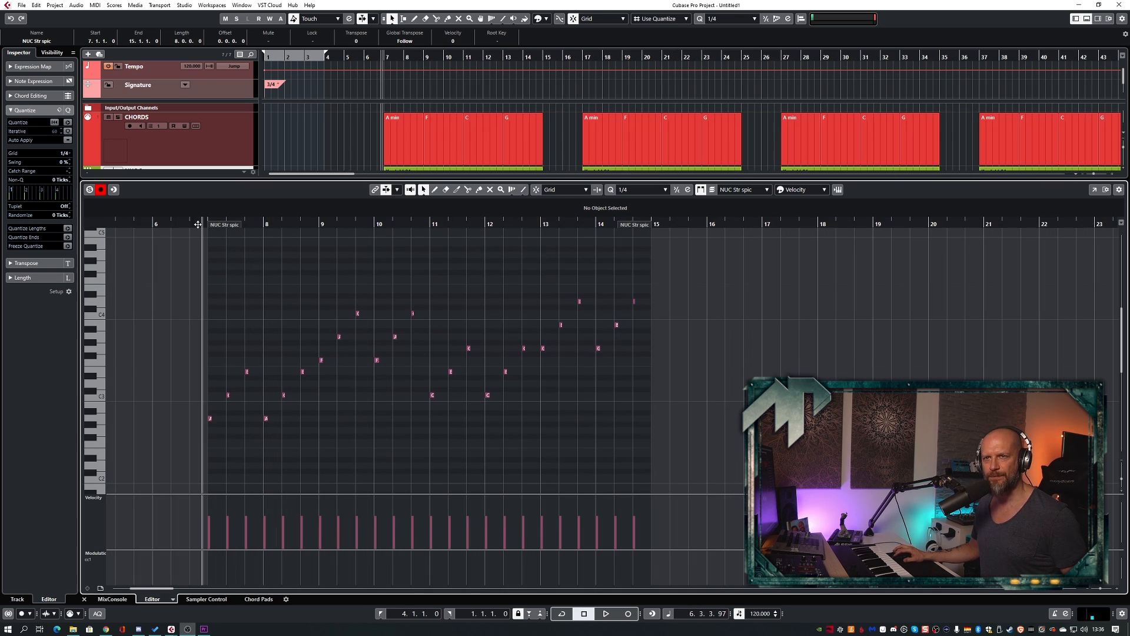
- Play back the spiccato string patterns starting at bars 7, 27 and 37
key("space")
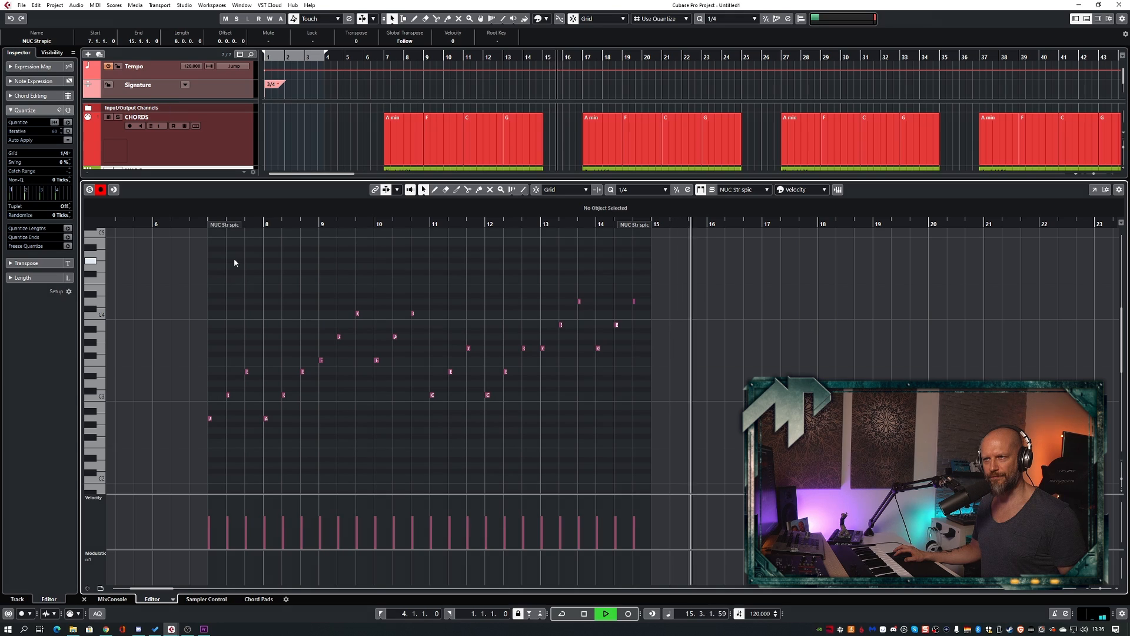
key("space")
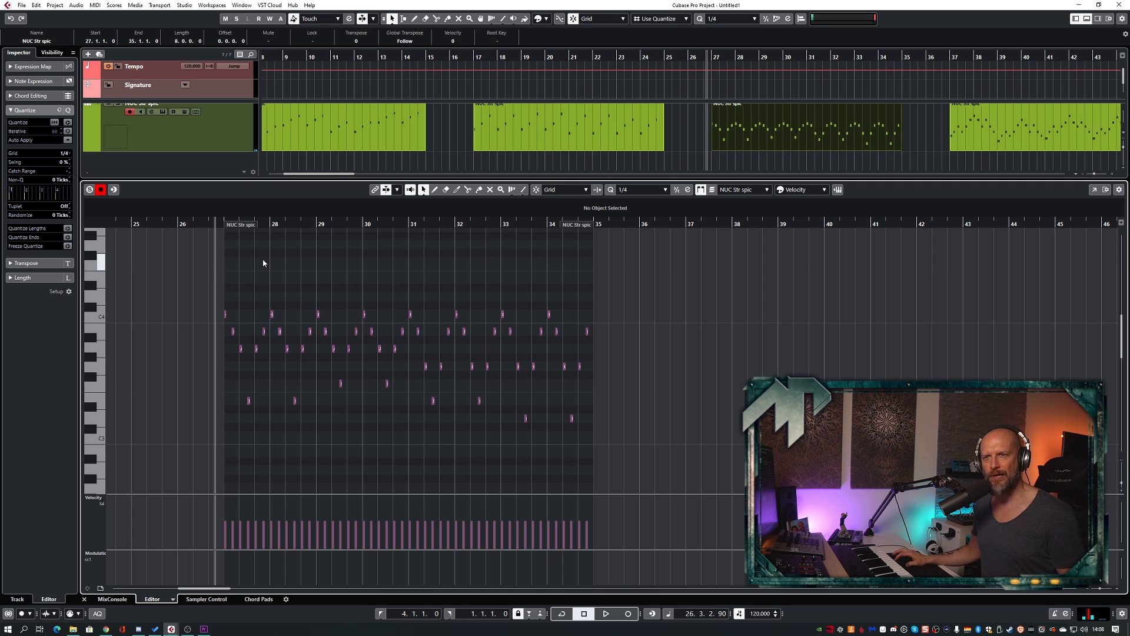
key("space")
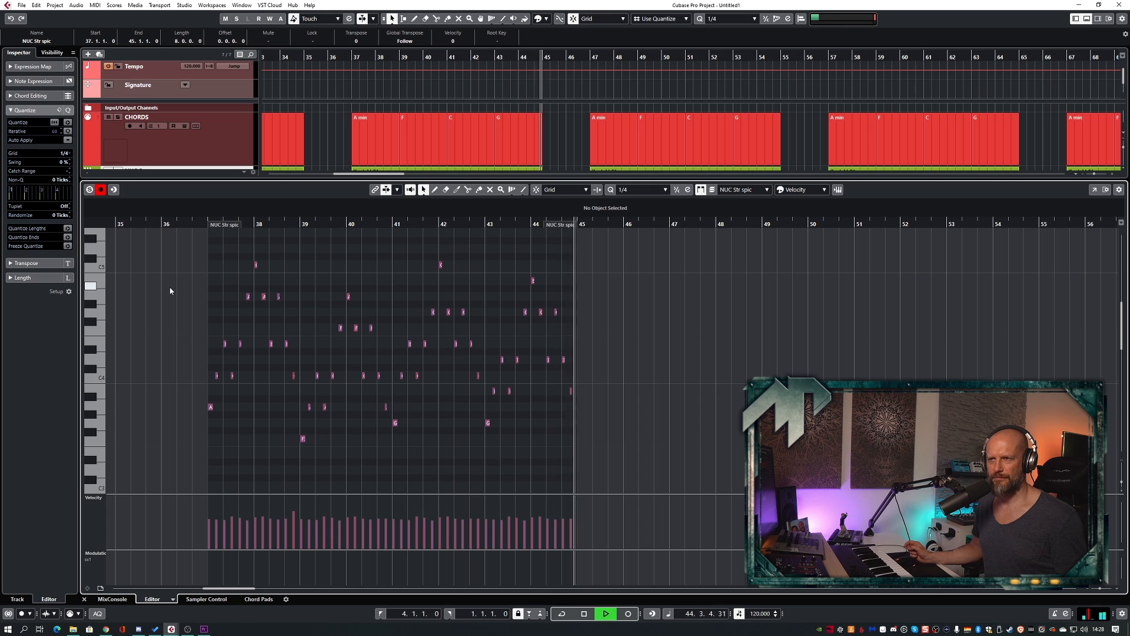
key("space")
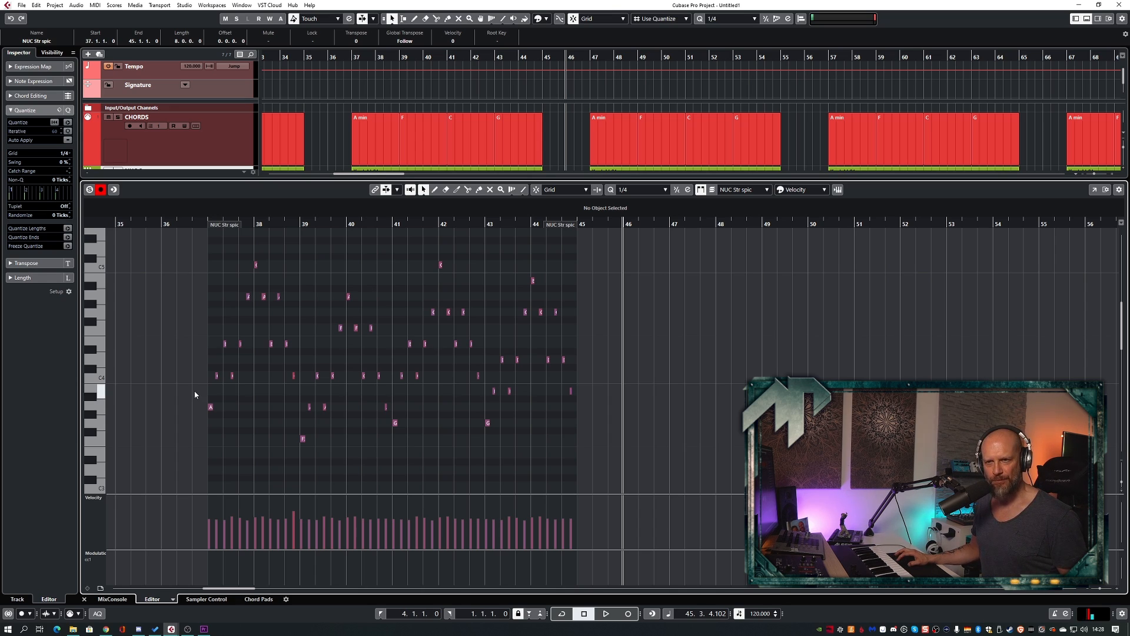
- Select the opening notes of the bar 37 pattern one after another, up to the first A4 in bar 38, to examine its note sequence
left_click_drag(219, 422, 219, 420)
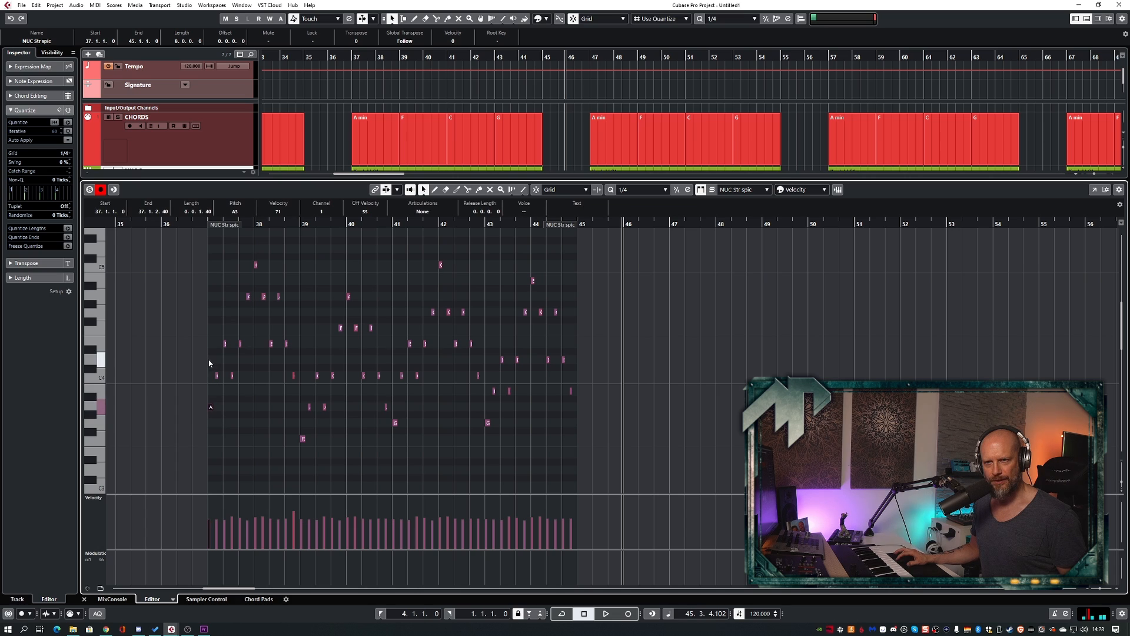
left_click_drag(218, 326, 229, 349)
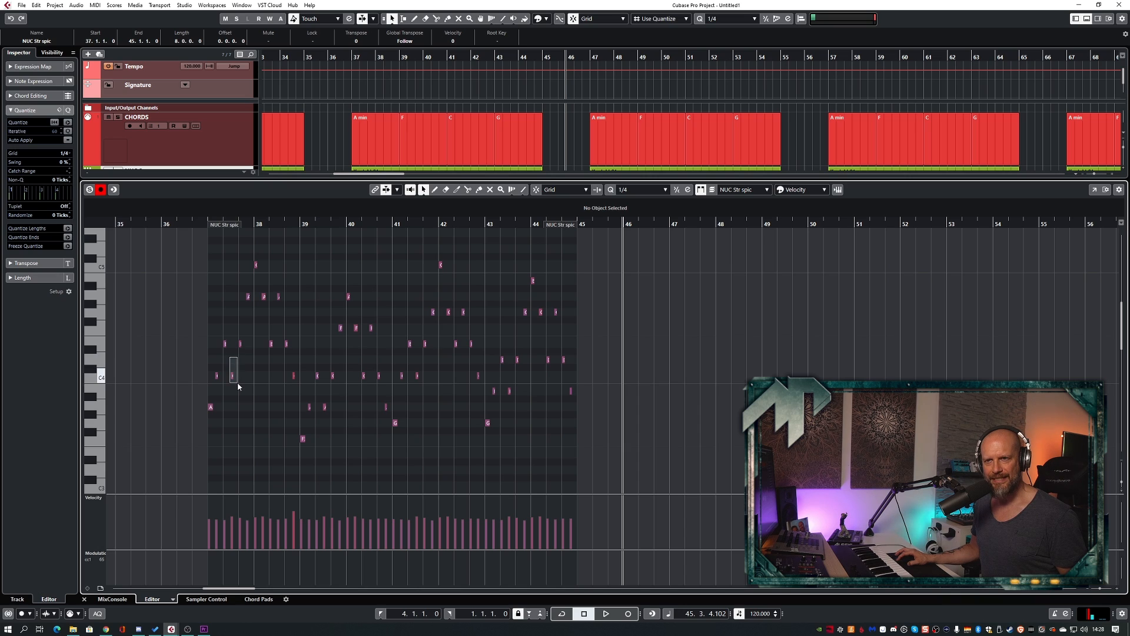
left_click(233, 375)
left_click(238, 332)
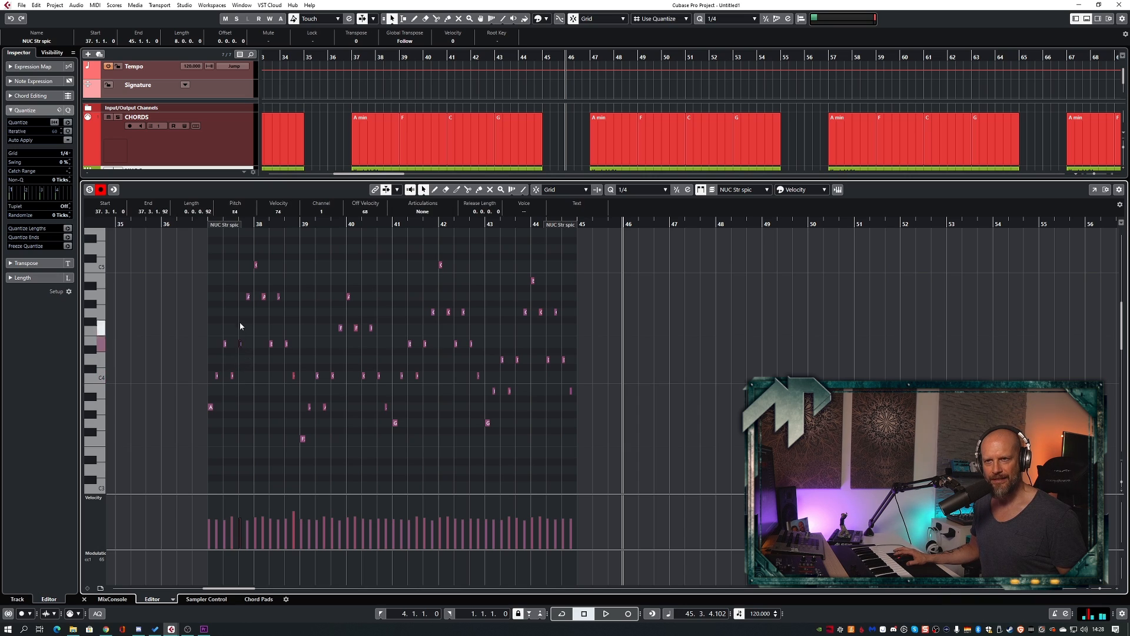
left_click_drag(247, 308, 247, 308)
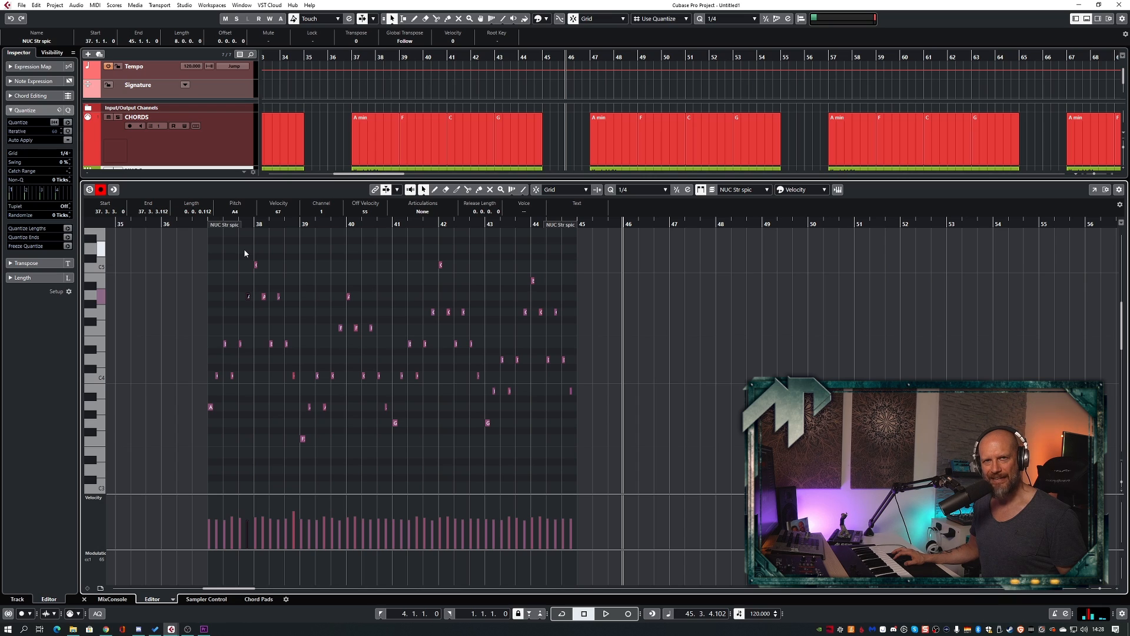
left_click_drag(245, 250, 259, 277)
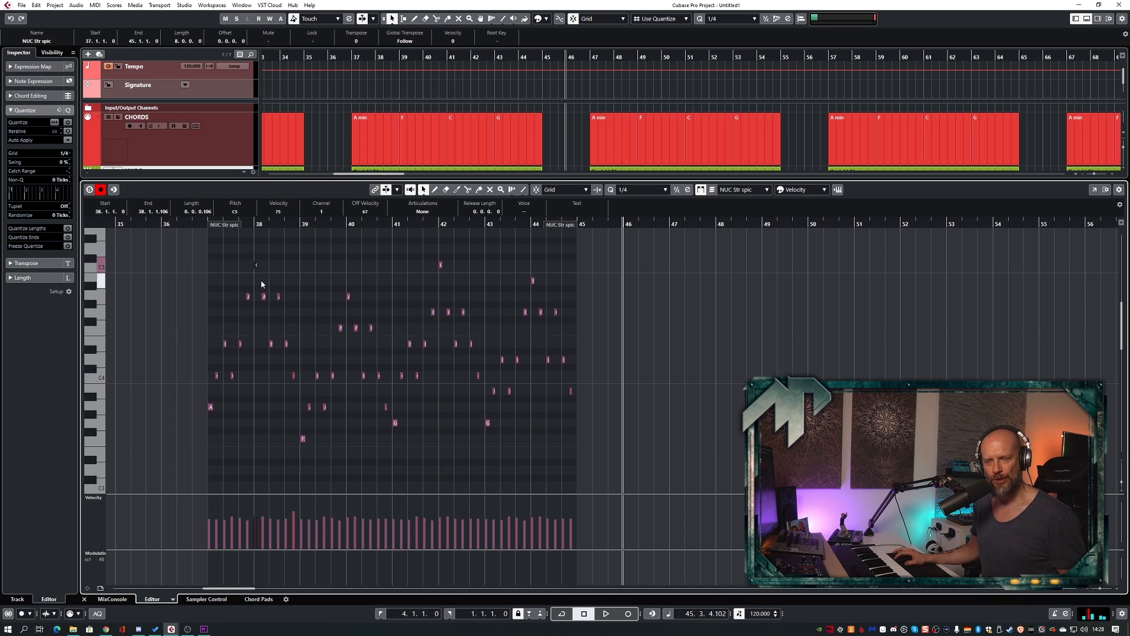
left_click(264, 297)
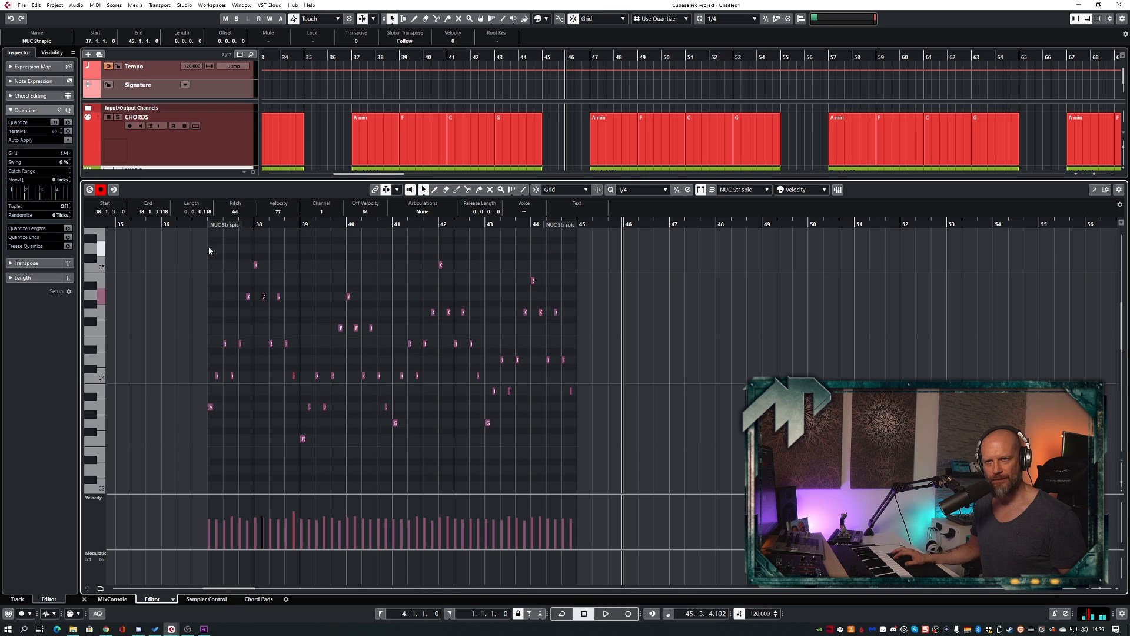
- Play the bar 37 pattern from its start in short sections, pausing near the end of bars 38, 40 and 42 before playing to the end
left_click(205, 225)
key("space")
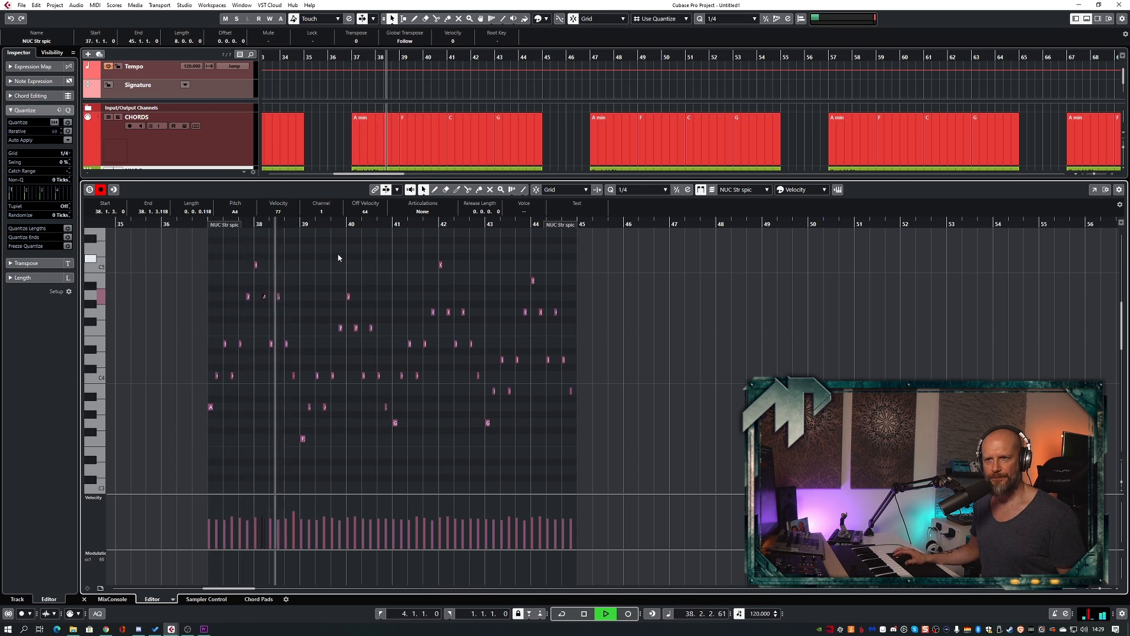
key("space")
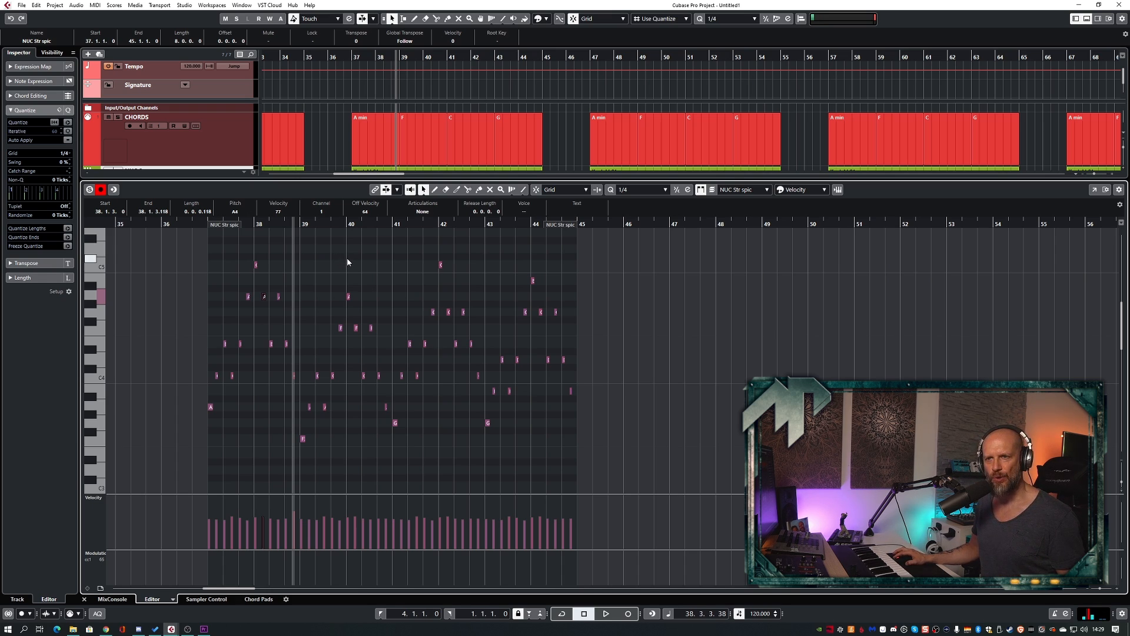
key("space")
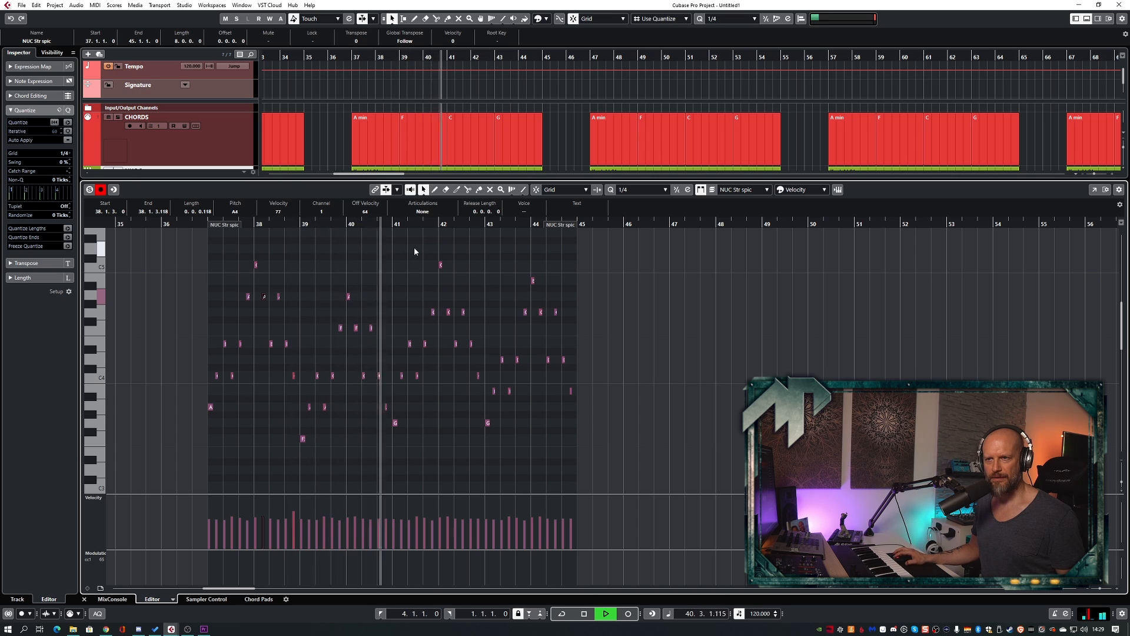
key("space")
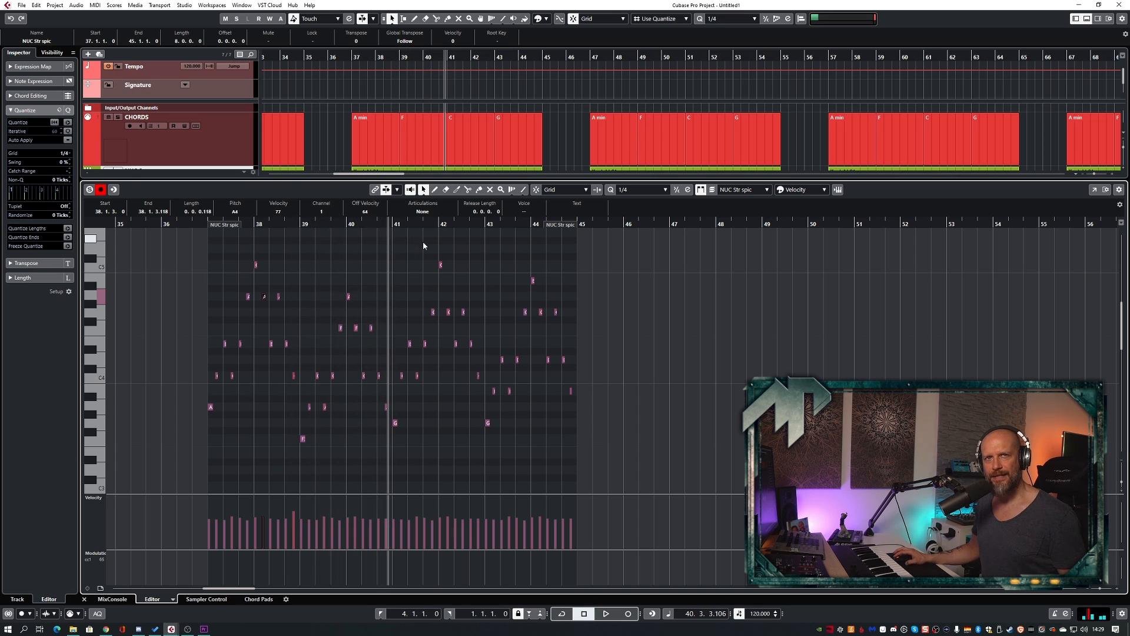
key("space")
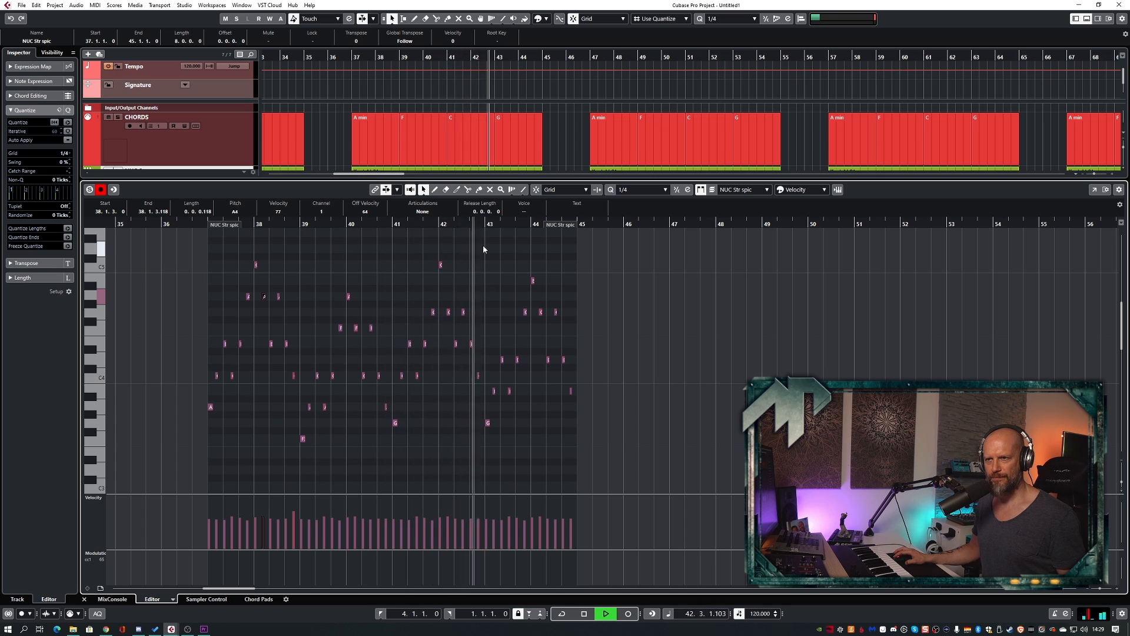
key("space")
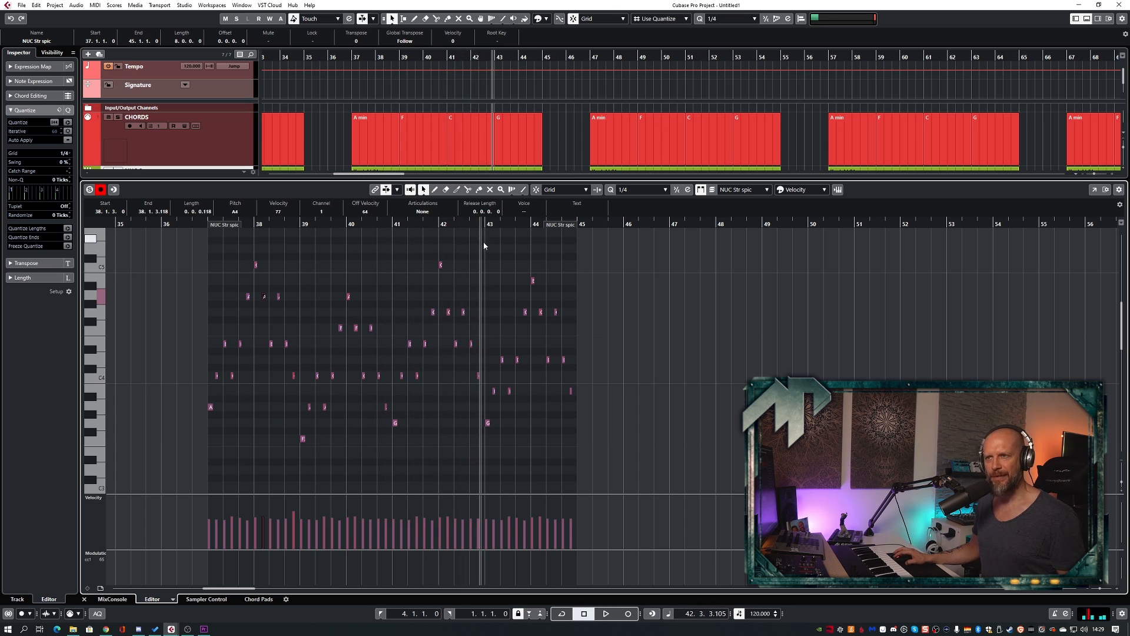
key("space")
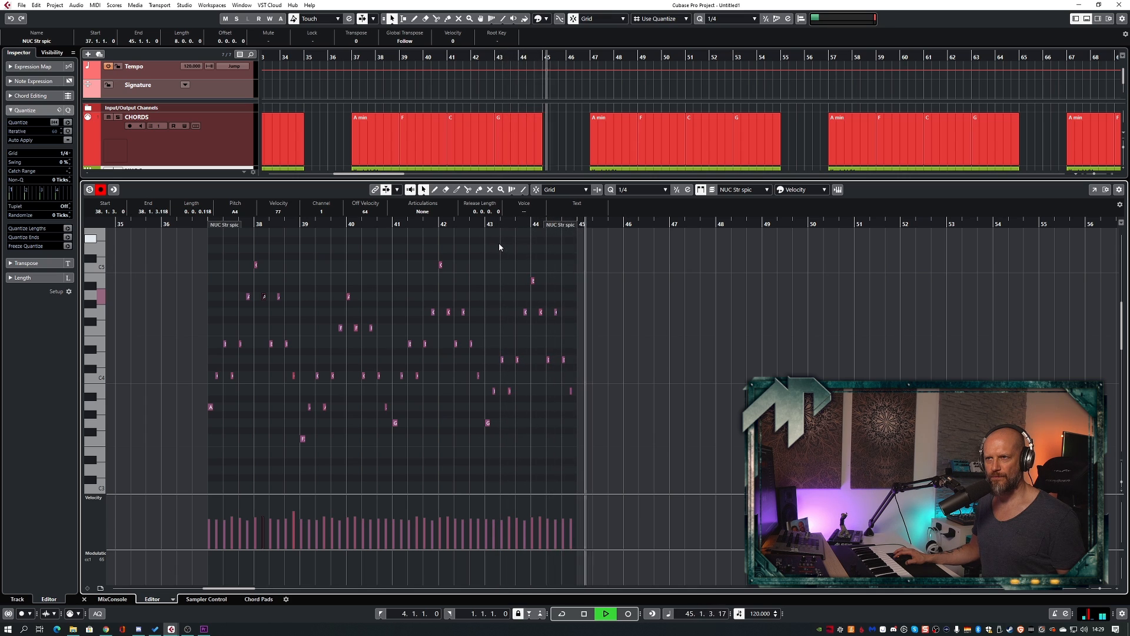
key("space")
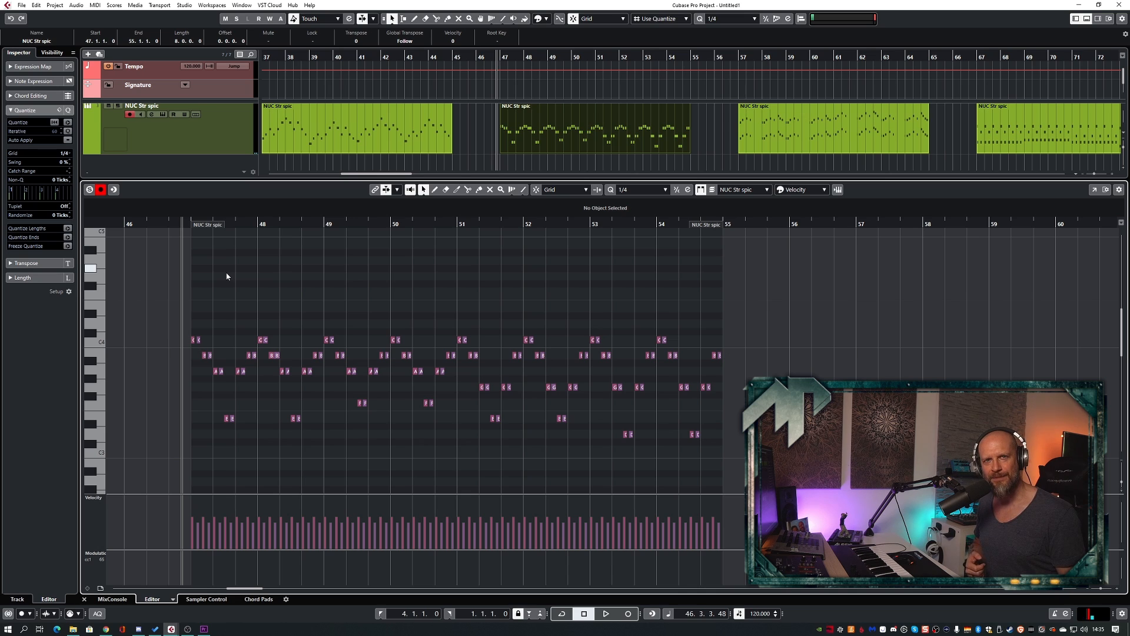
- Play back the doubled-note string pattern at bar 47, then replay it from its start
key("space")
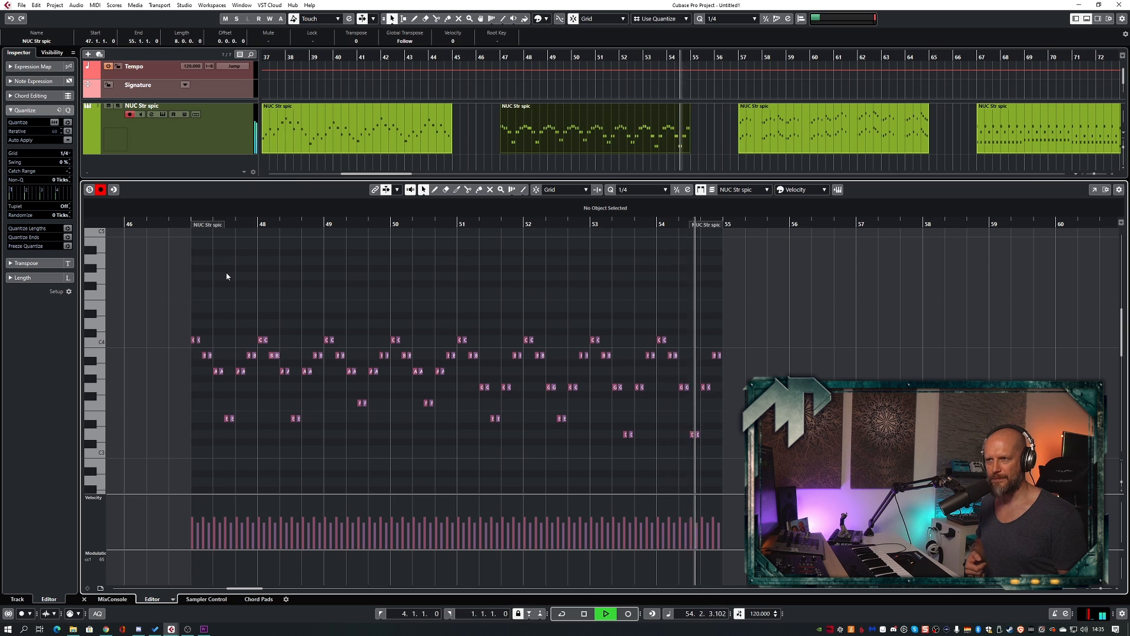
key("space")
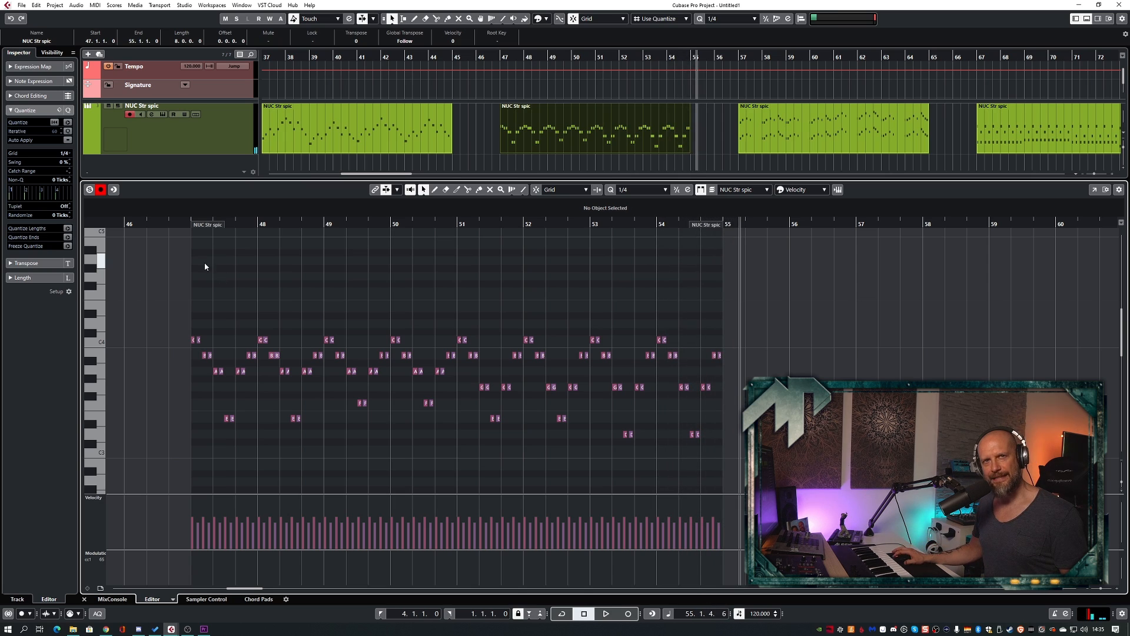
left_click(180, 223)
key("space")
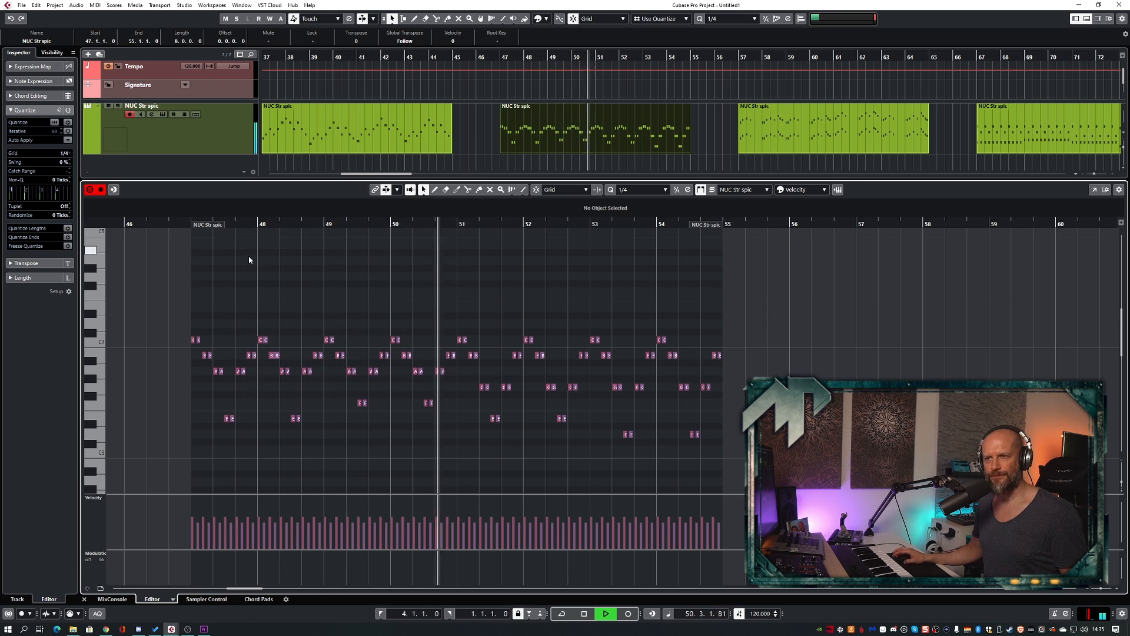
key("space")
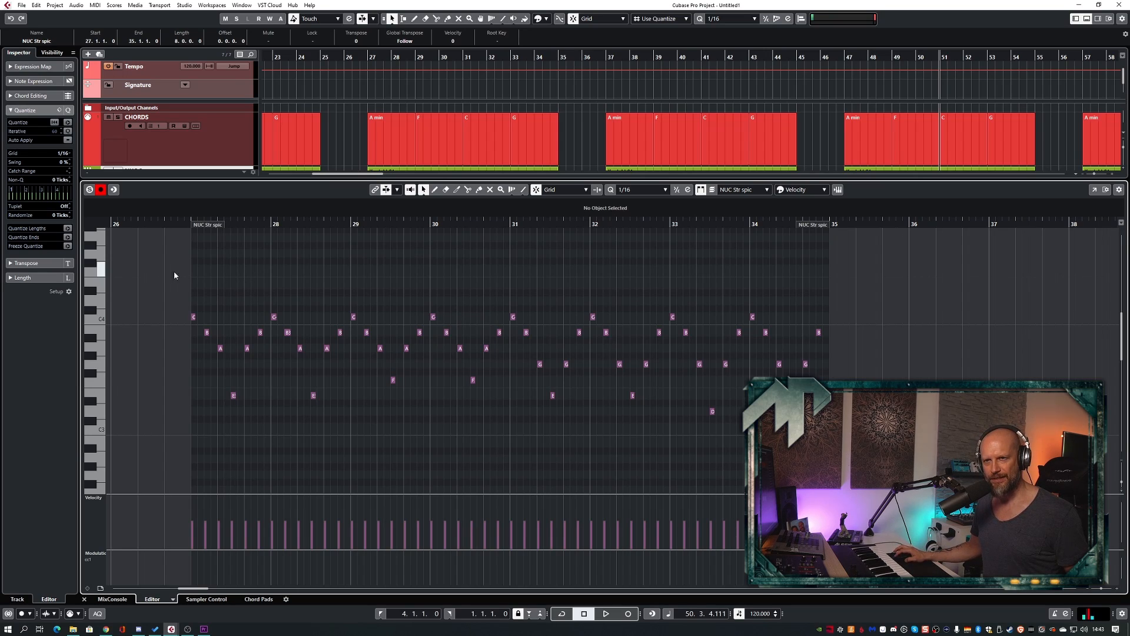
- Duplicate all notes of the bar 27 pattern one sixteenth note later, starting at 27.1.2
left_click_drag(174, 271, 882, 430)
left_click(585, 271)
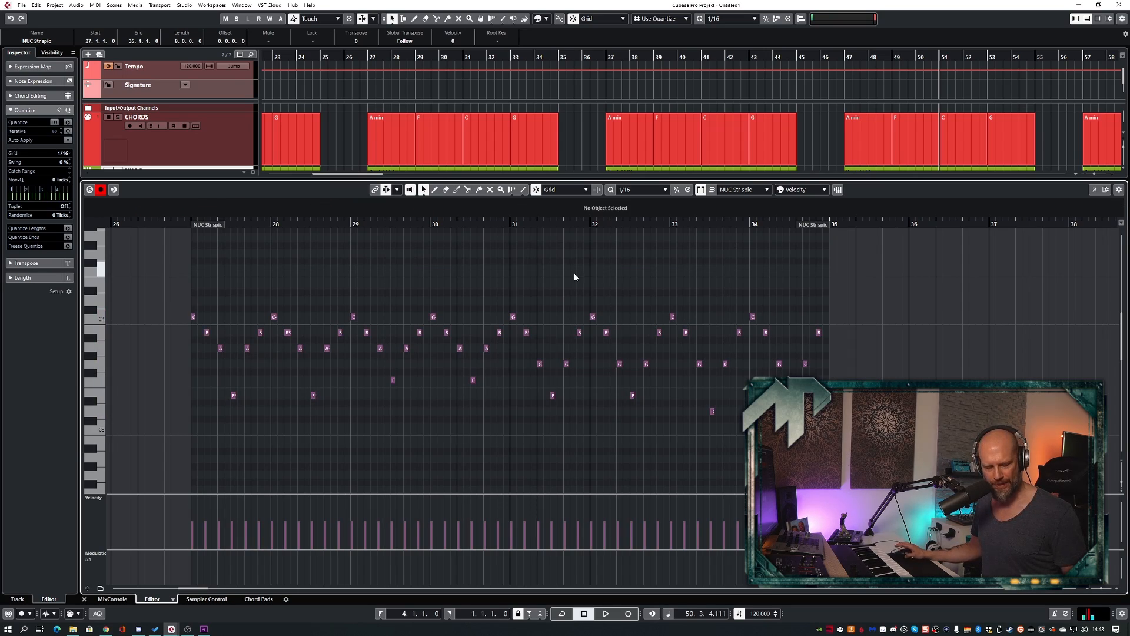
key("ctrl+a")
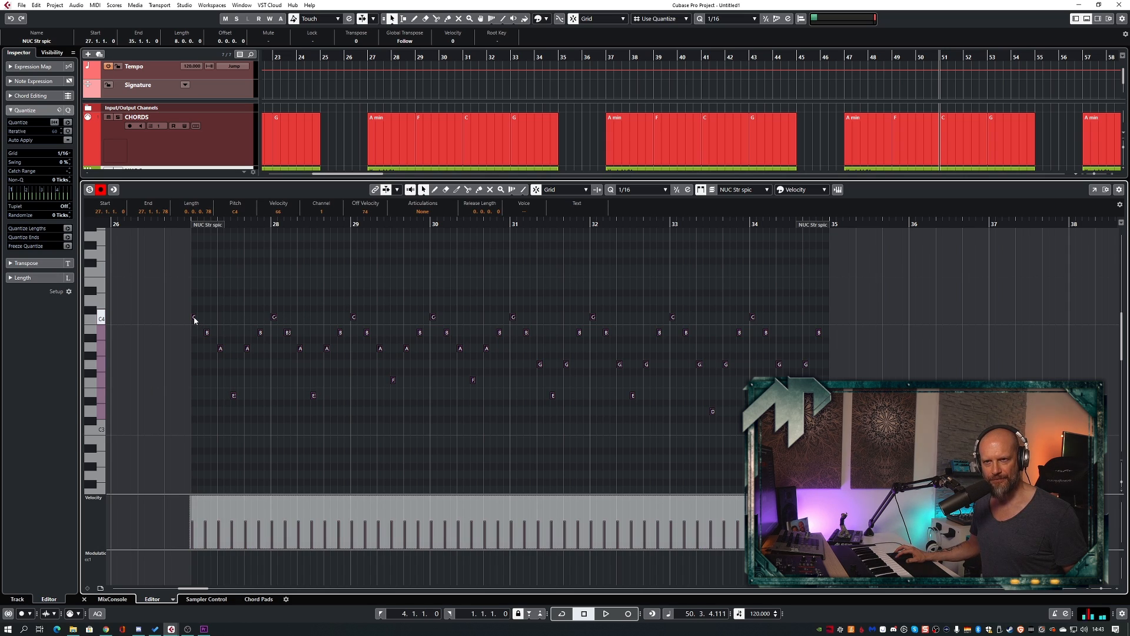
left_click_drag(194, 320, 200, 319)
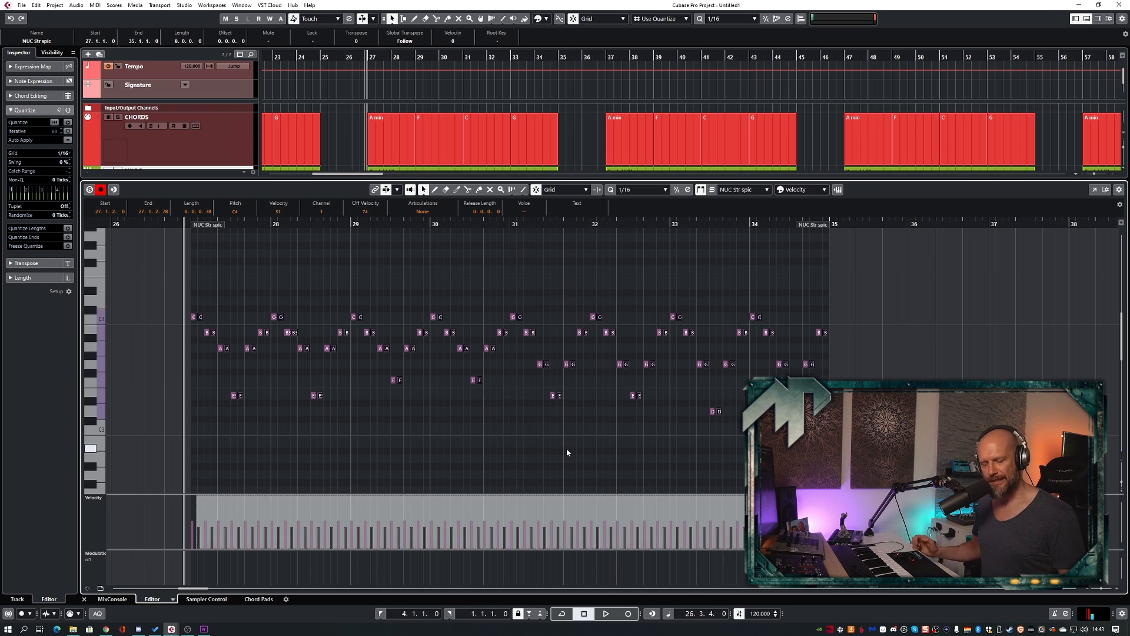
- Compare the bar 27 pattern by playing it with the duplication undone, then redo the duplication and play the doubled version
left_click(566, 452)
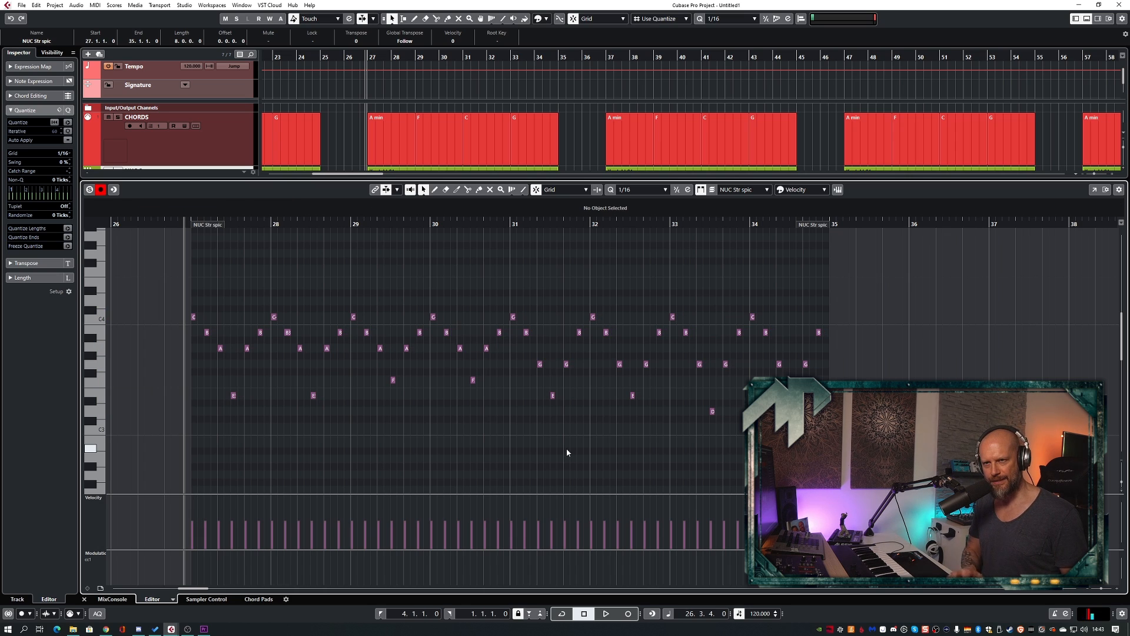
key("space")
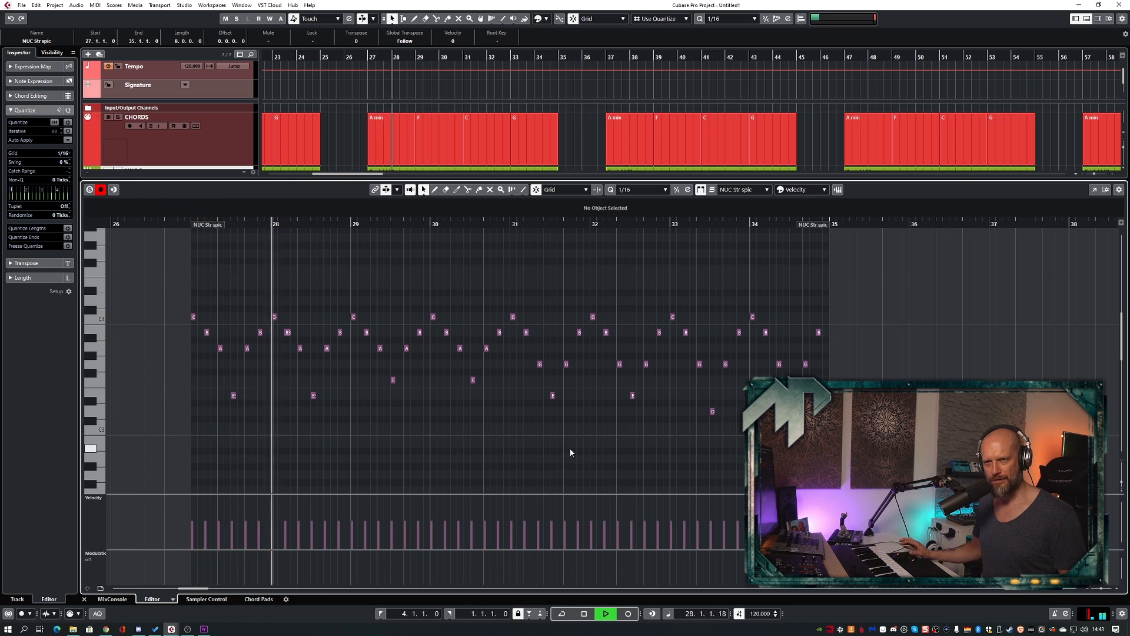
key("space")
key("ctrl+shift+z")
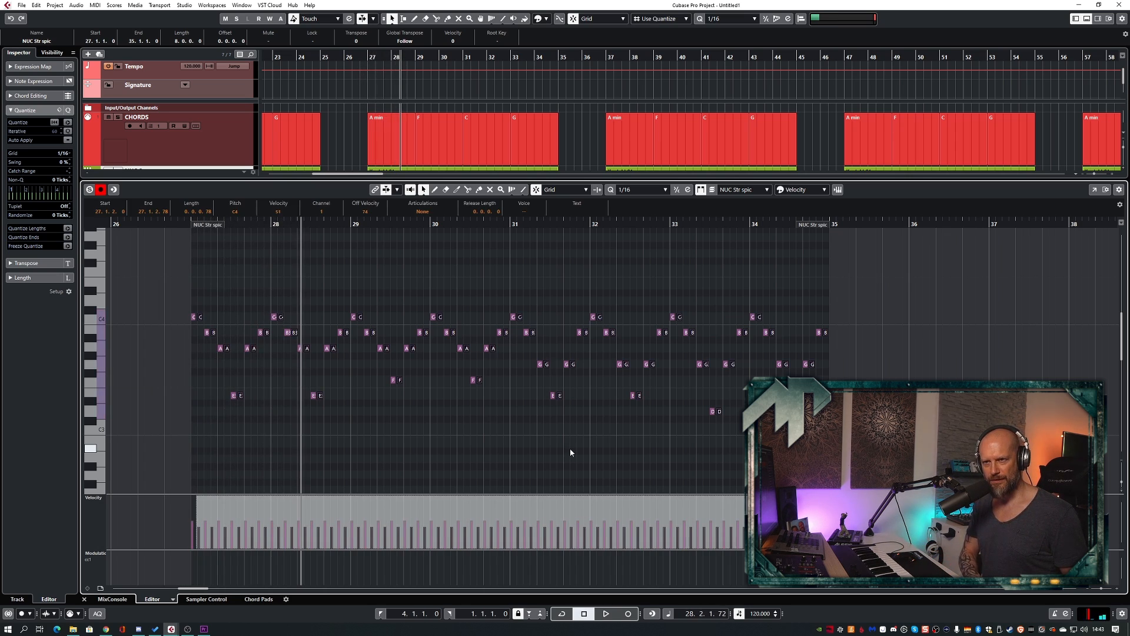
key("space")
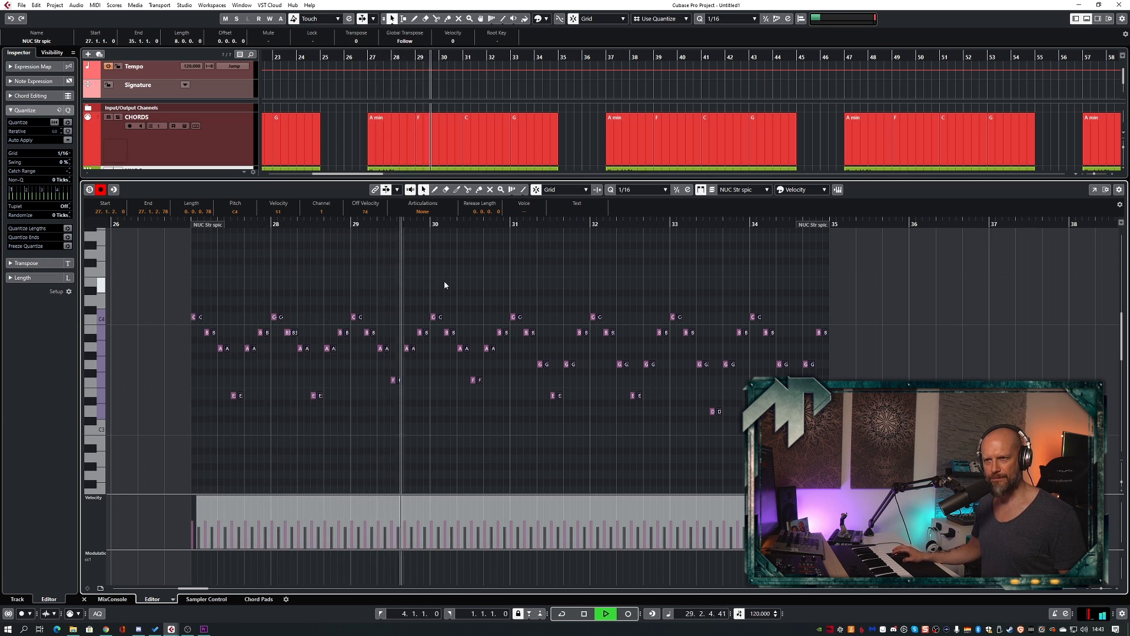
key("space")
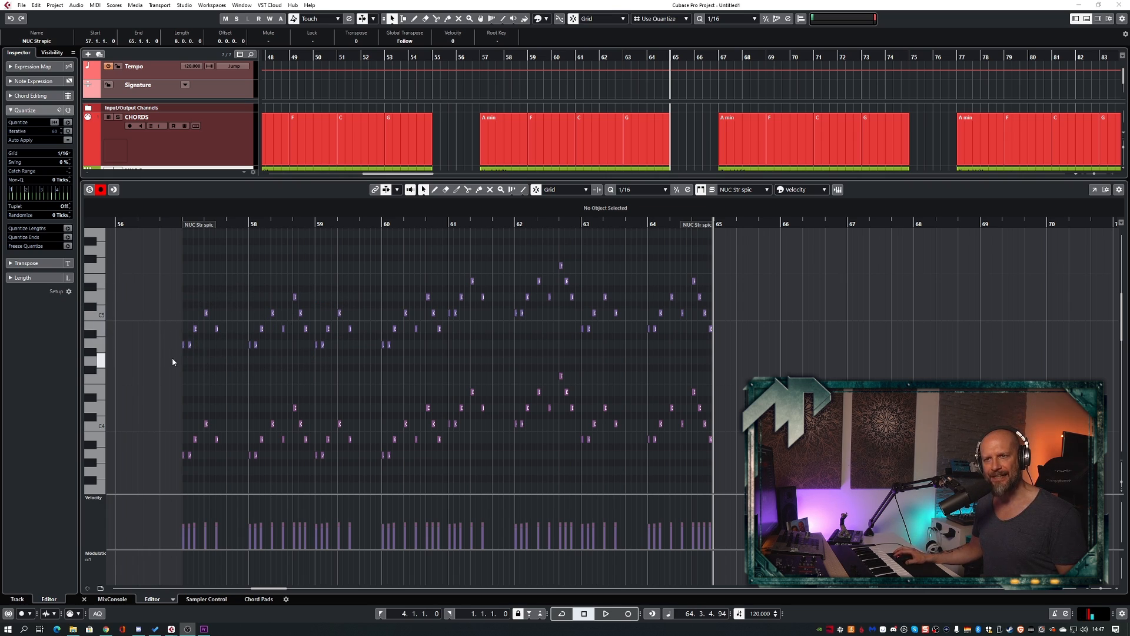
- Play the bar 57 pattern from its start and mark out its upper-octave notes
double_click(171, 223)
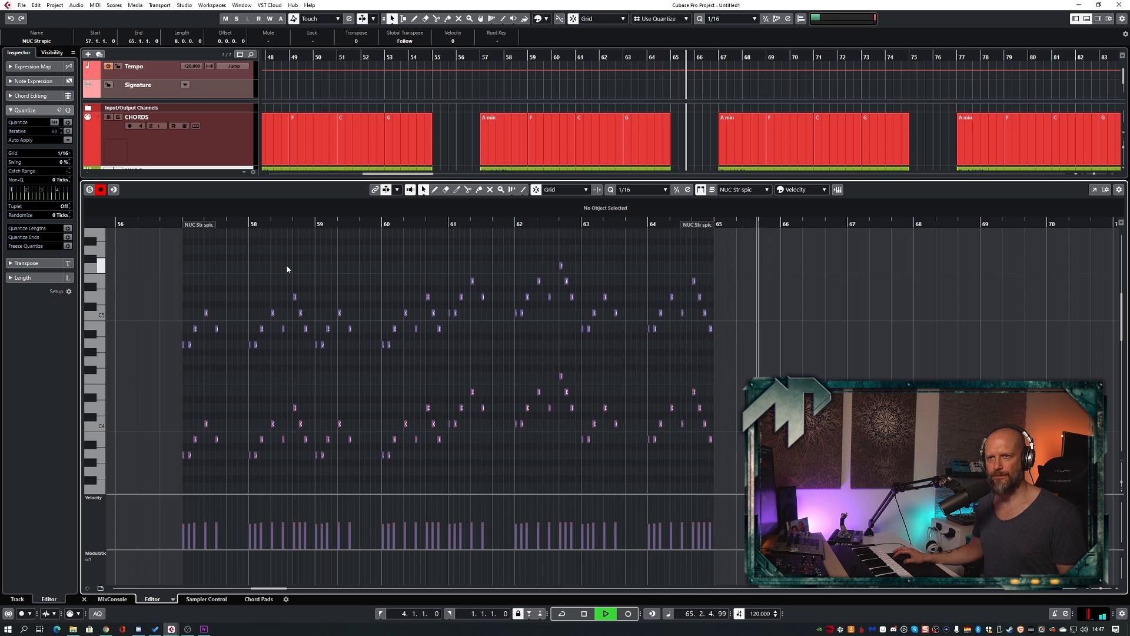
key("space")
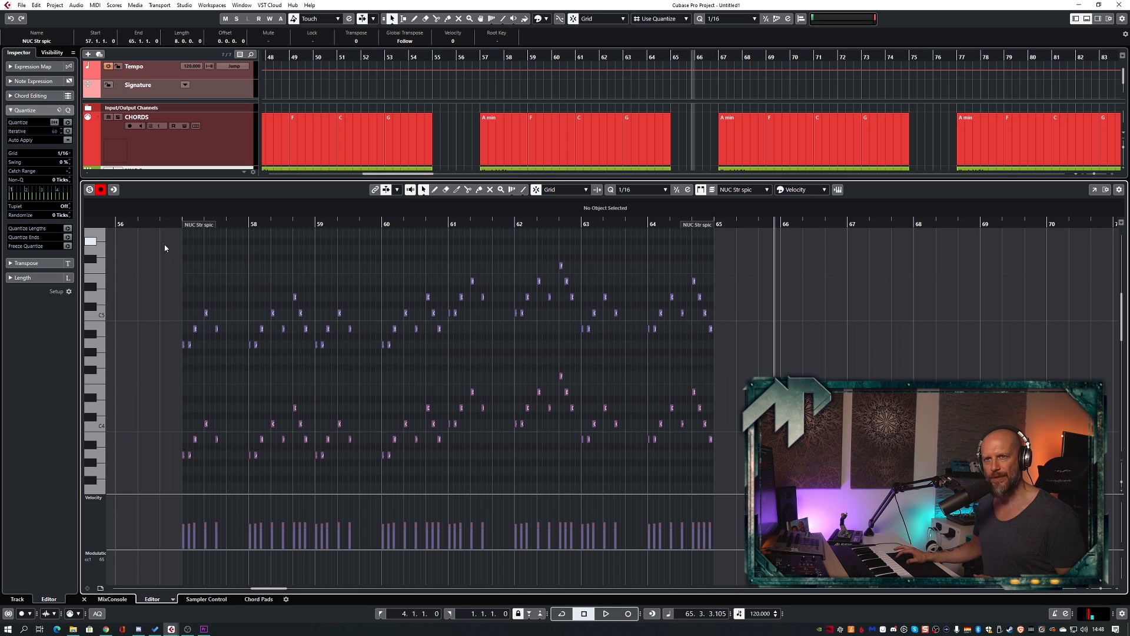
left_click_drag(165, 248, 773, 371)
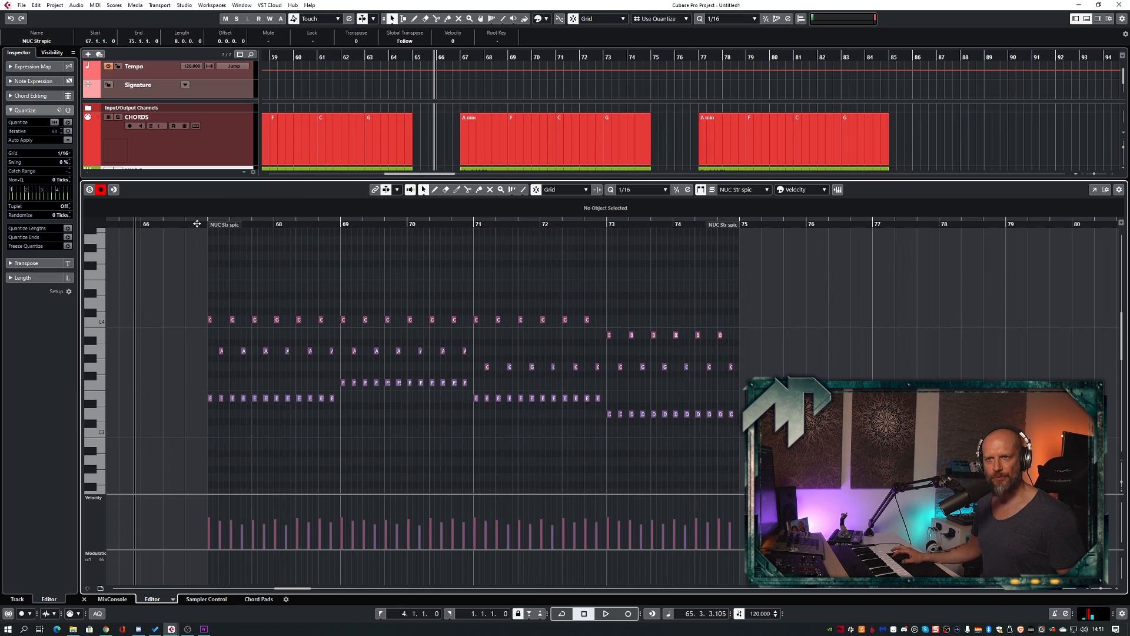
- Play back the alternating string pattern in bars 67 to 75
key("space")
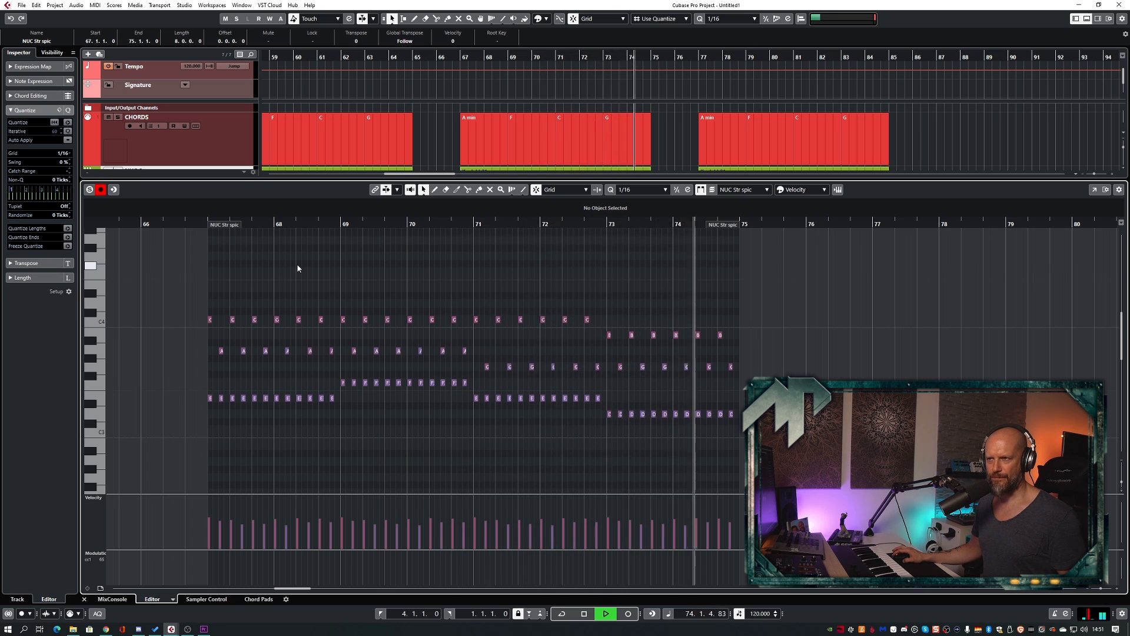
key("space")
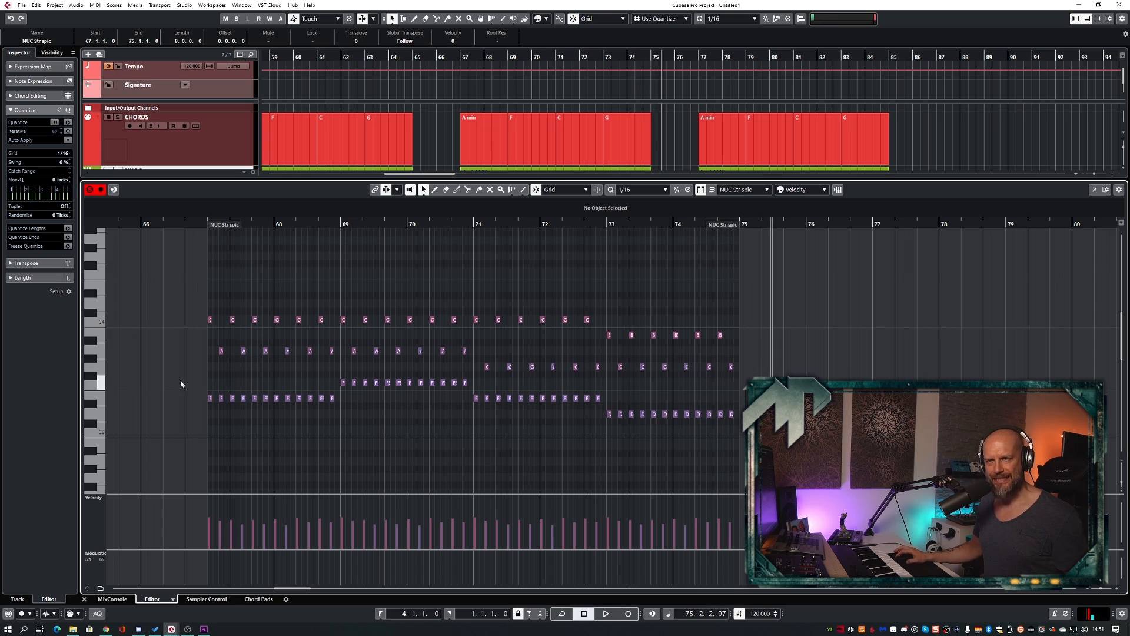
- Mute the lower repeated notes in bars 67 to 75 and play the alternating upper notes on their own
left_click_drag(174, 376, 739, 448)
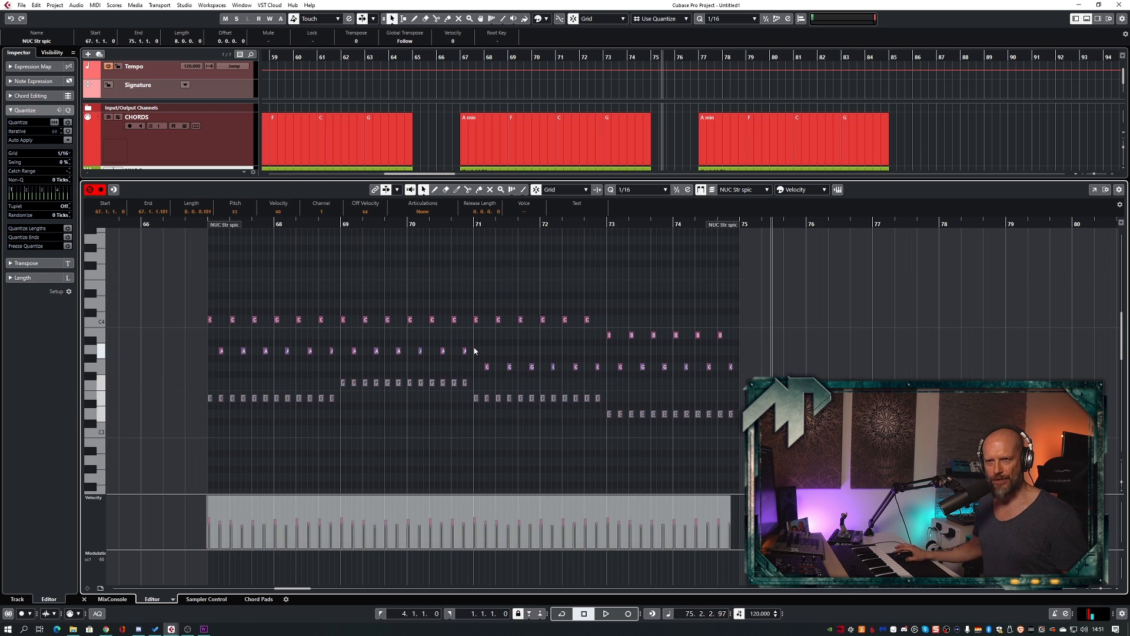
left_click(261, 273)
left_click(202, 225)
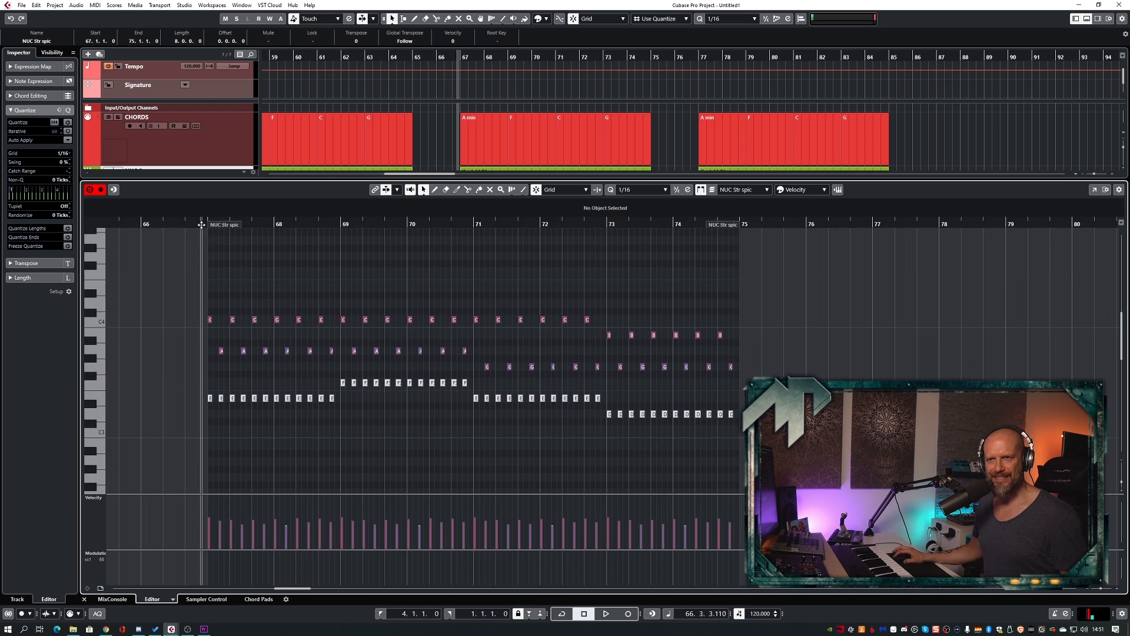
key("space")
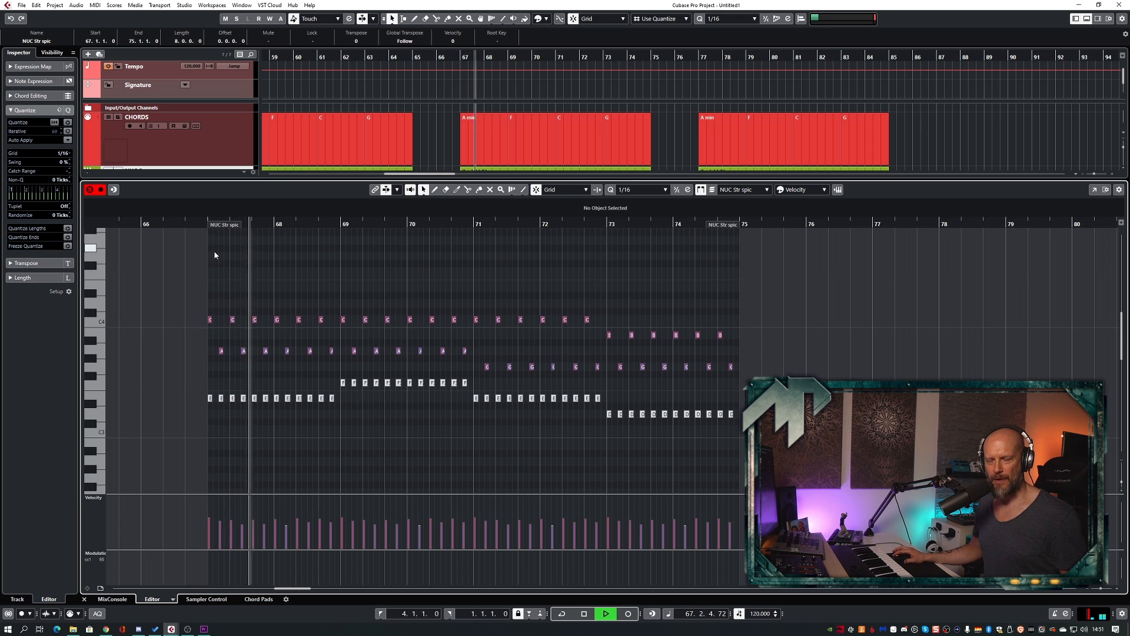
key("space")
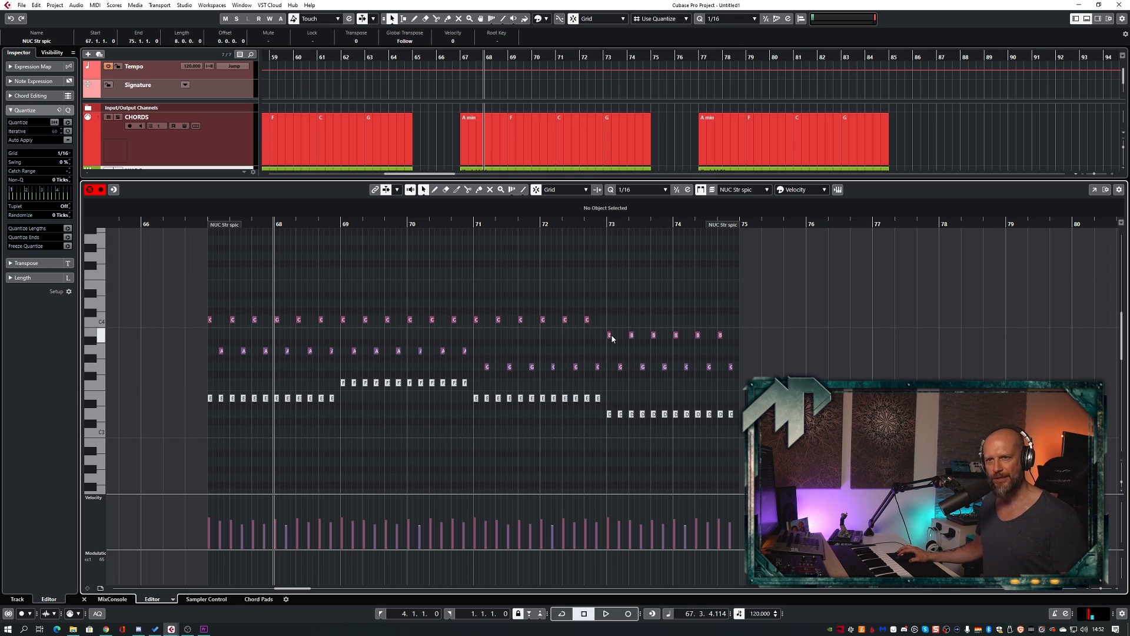
- Unmute the lower notes in bars 67 to 75 and set the playback position just before bar 67
key("ctrl+a")
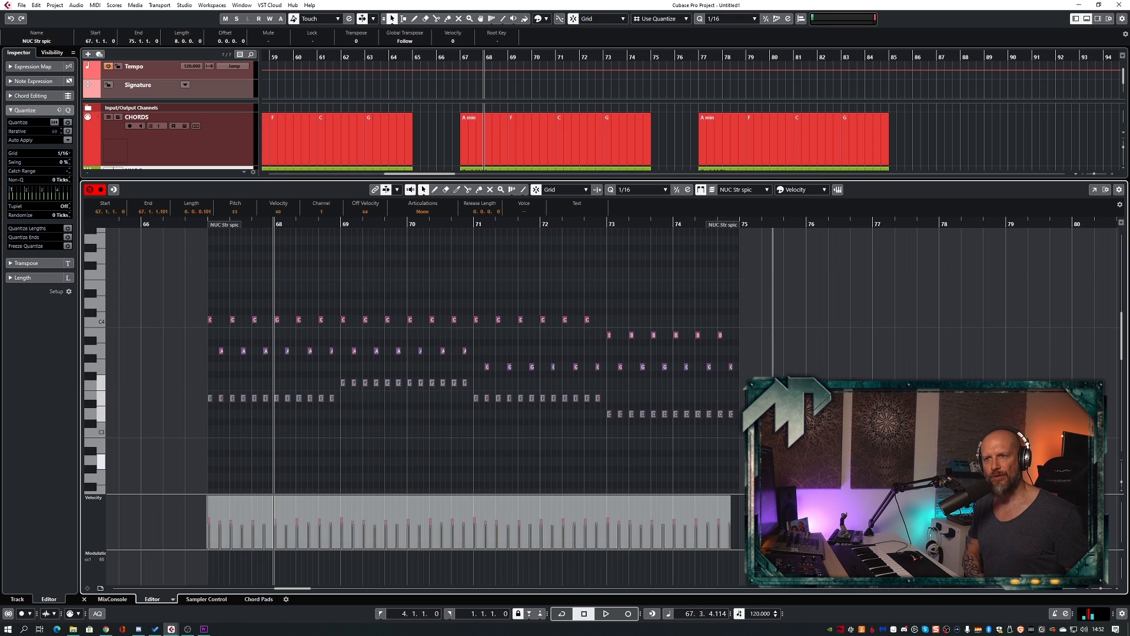
key("alt+m")
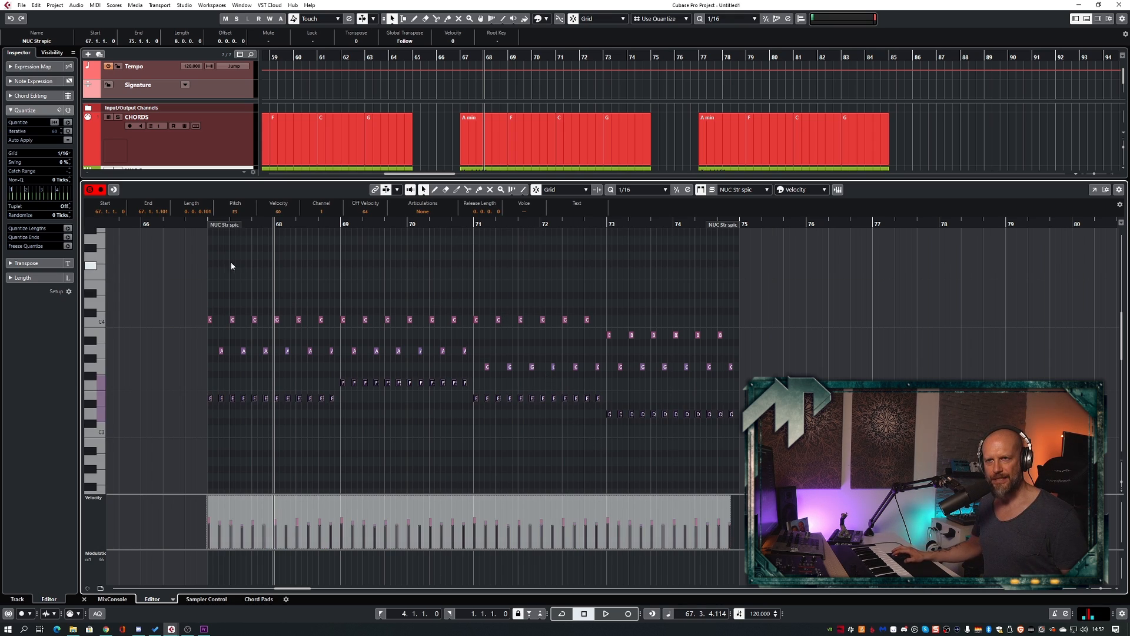
left_click(205, 226)
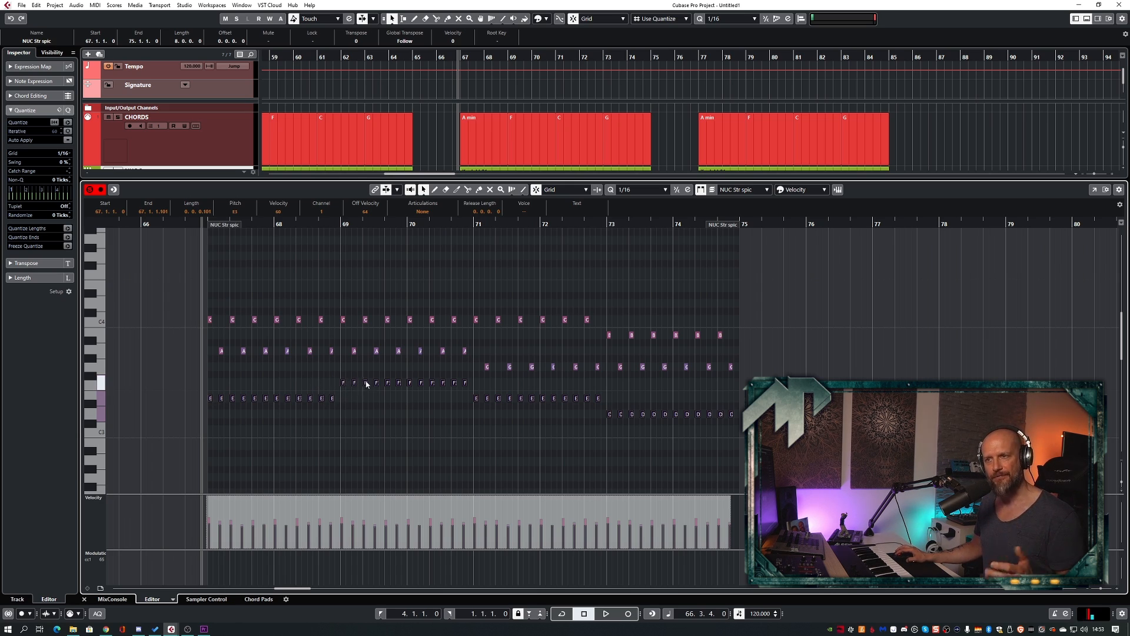
left_click(481, 389)
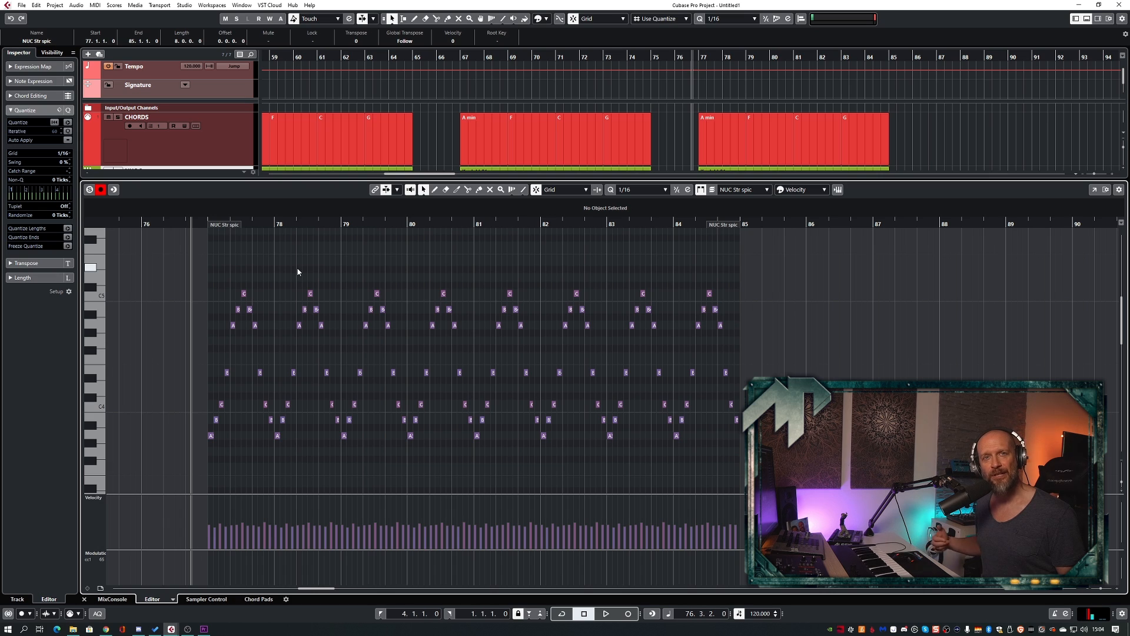
- Play the wide-ranging arpeggio pattern in bars 77 to 85 from just before its start
key("space")
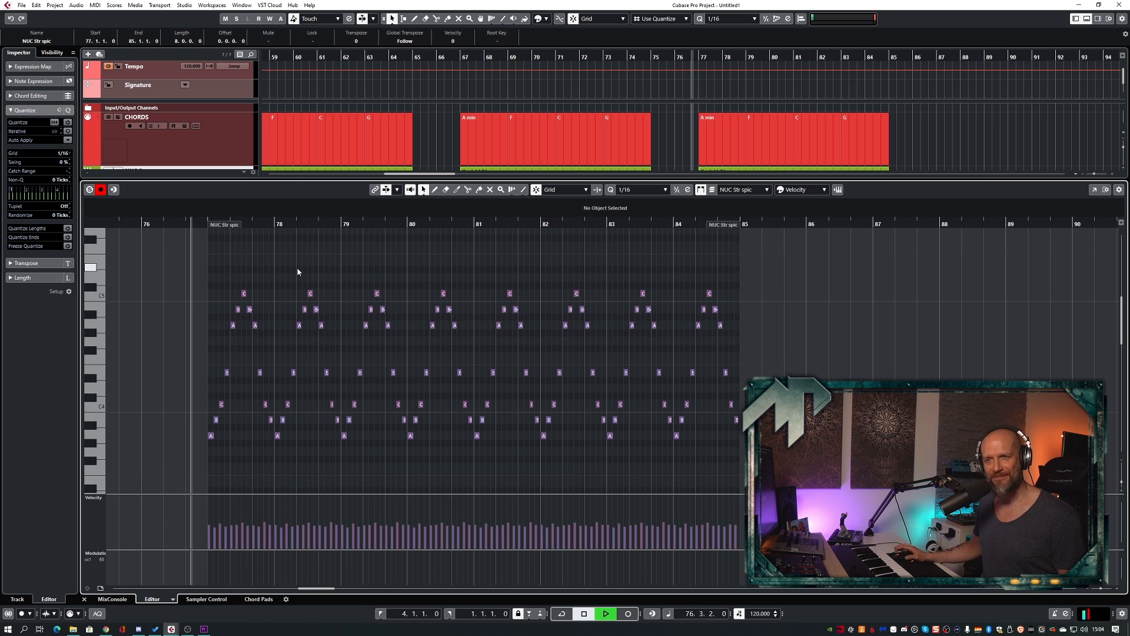